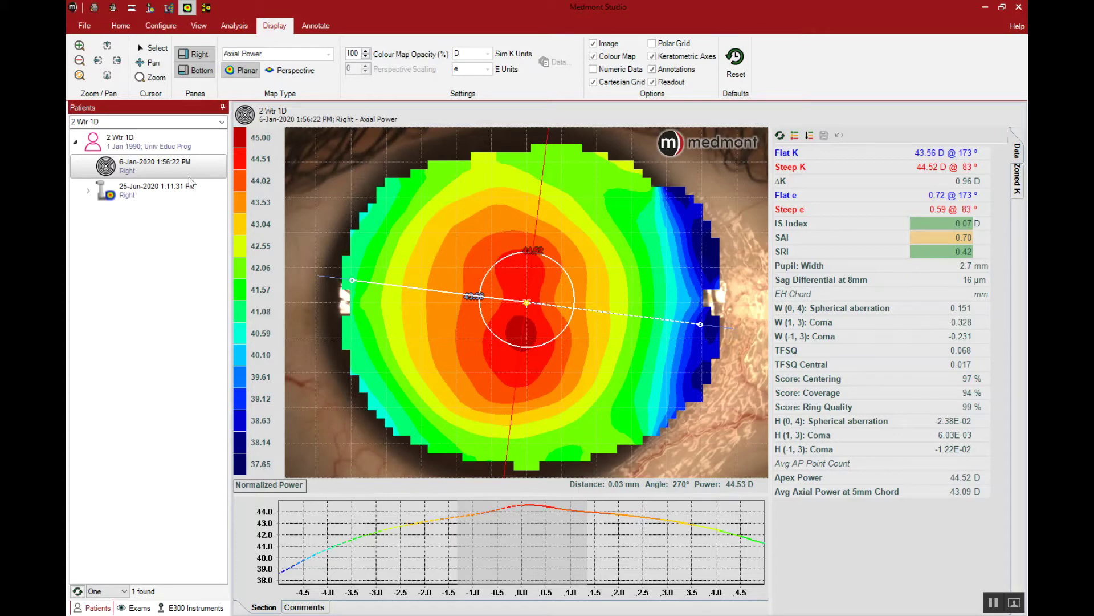
Step: Review the patient's clinical refraction, then load the 6-Jan-2020 right-eye axial power exam
click(140, 149)
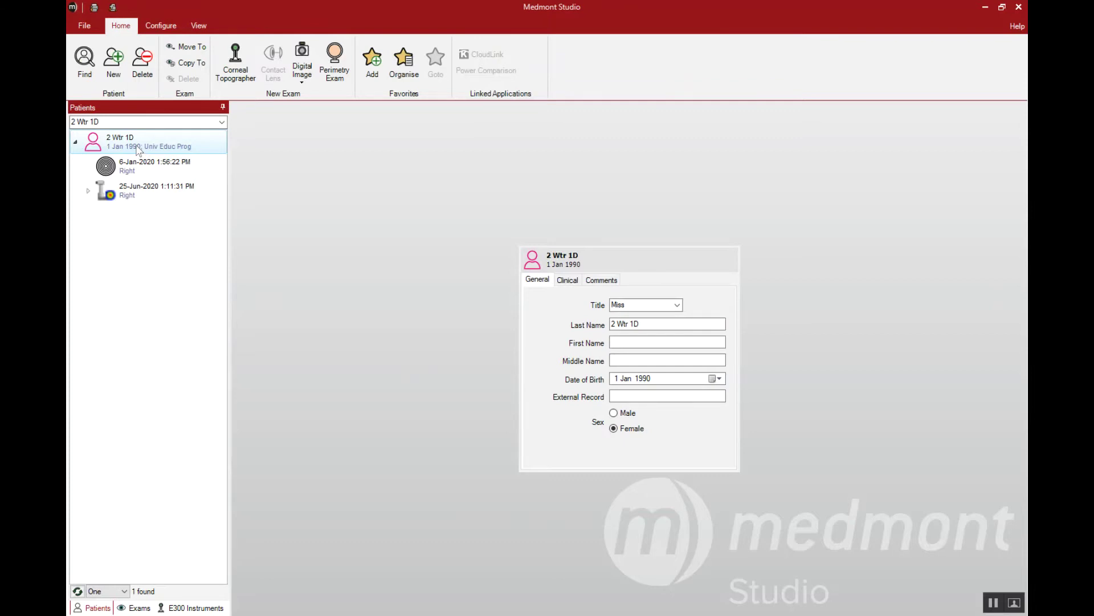
click(577, 284)
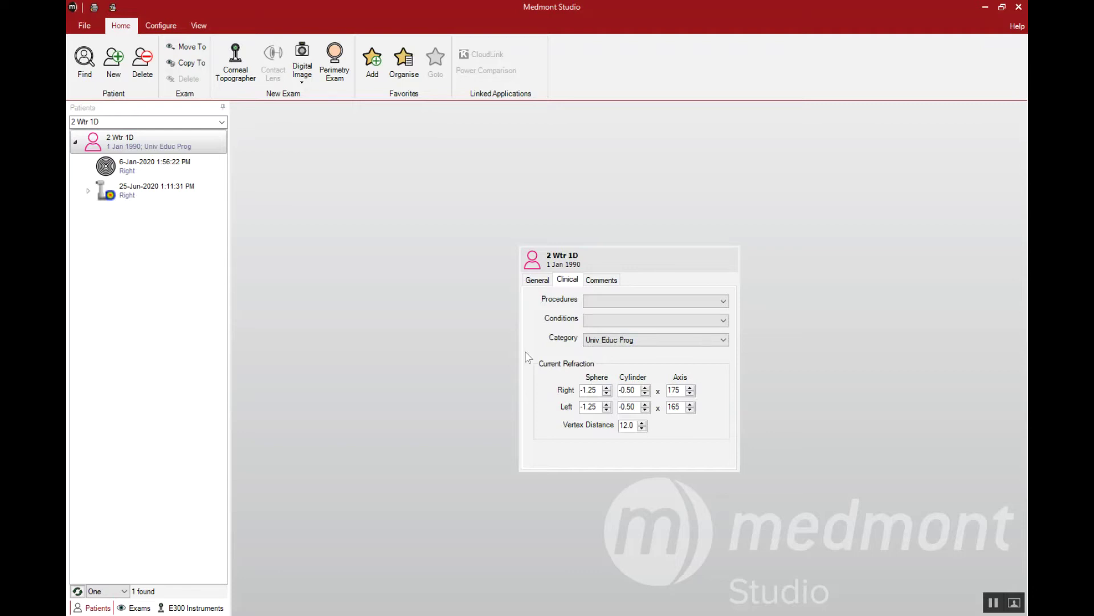
double_click(171, 167)
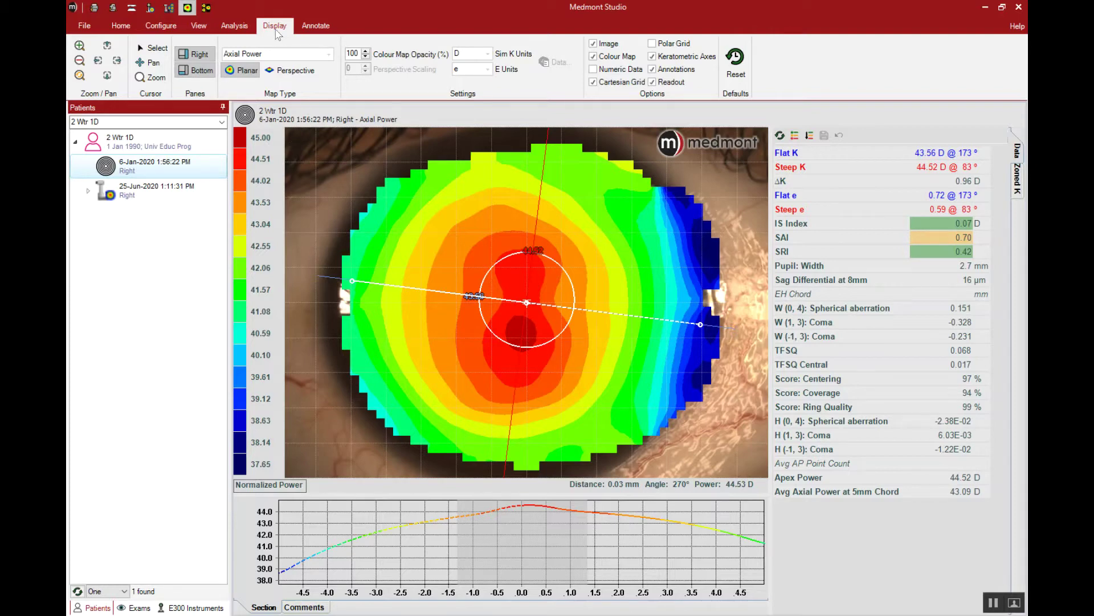
Step: Hide the colour map and draw an 11.28 mm ruler measurement across the cornea
click(596, 59)
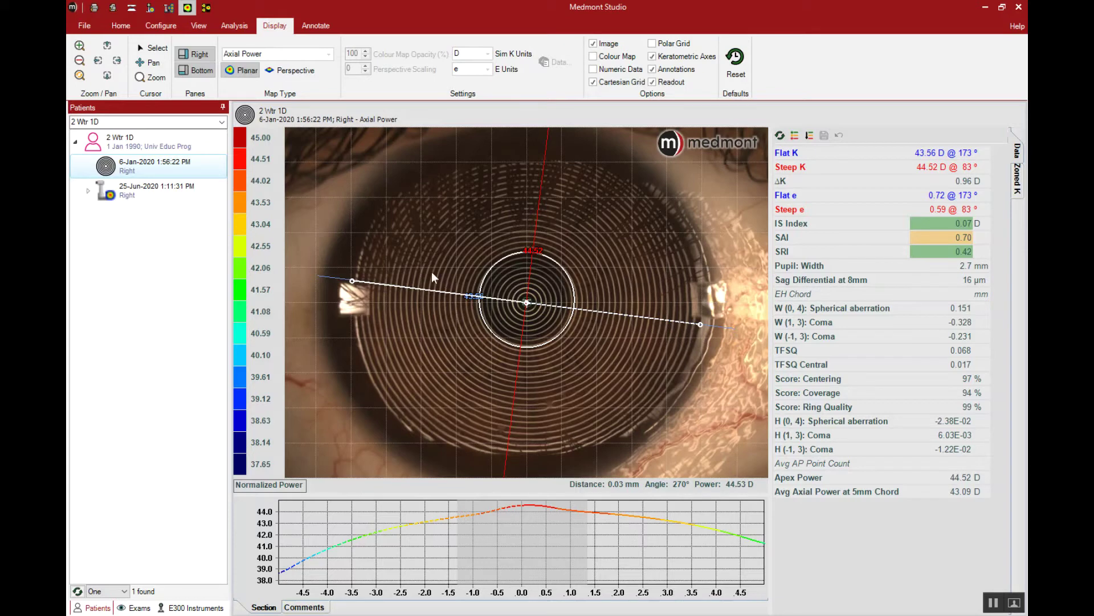
click(320, 28)
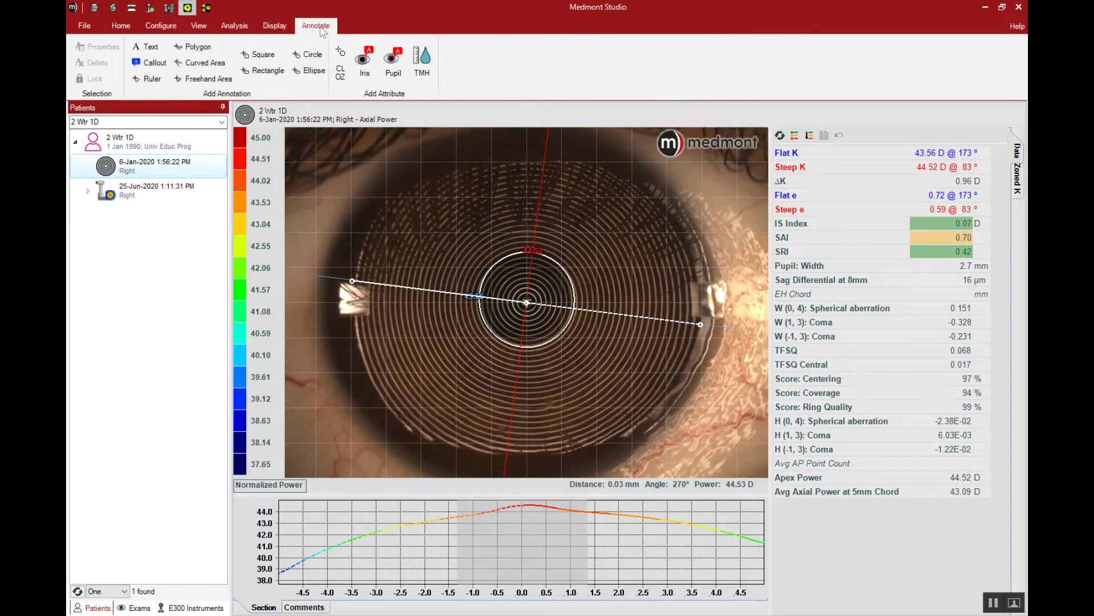
click(151, 78)
click(356, 423)
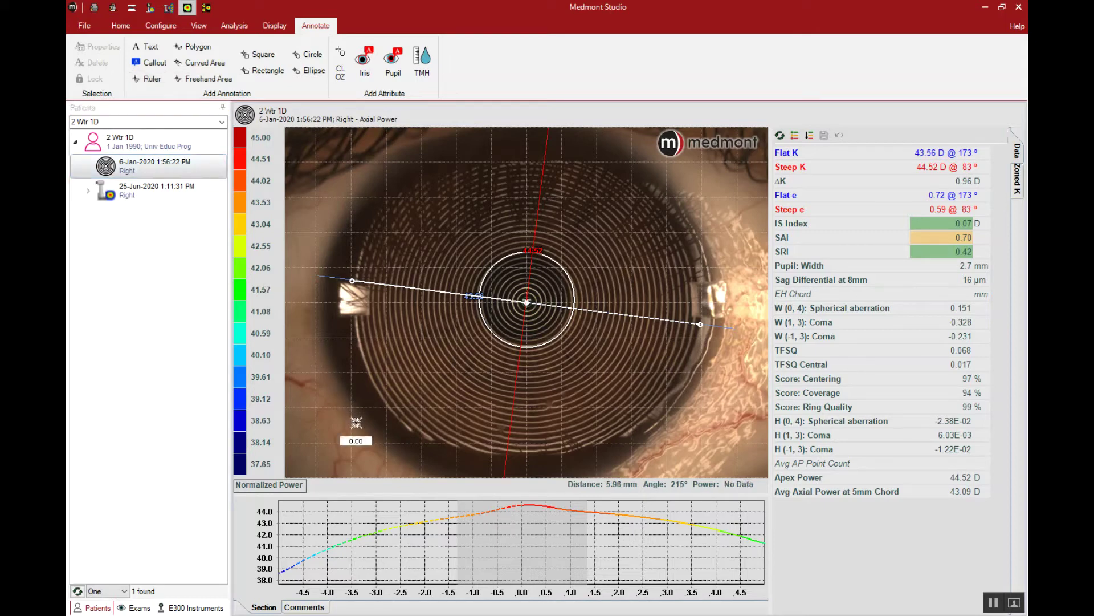
click(678, 195)
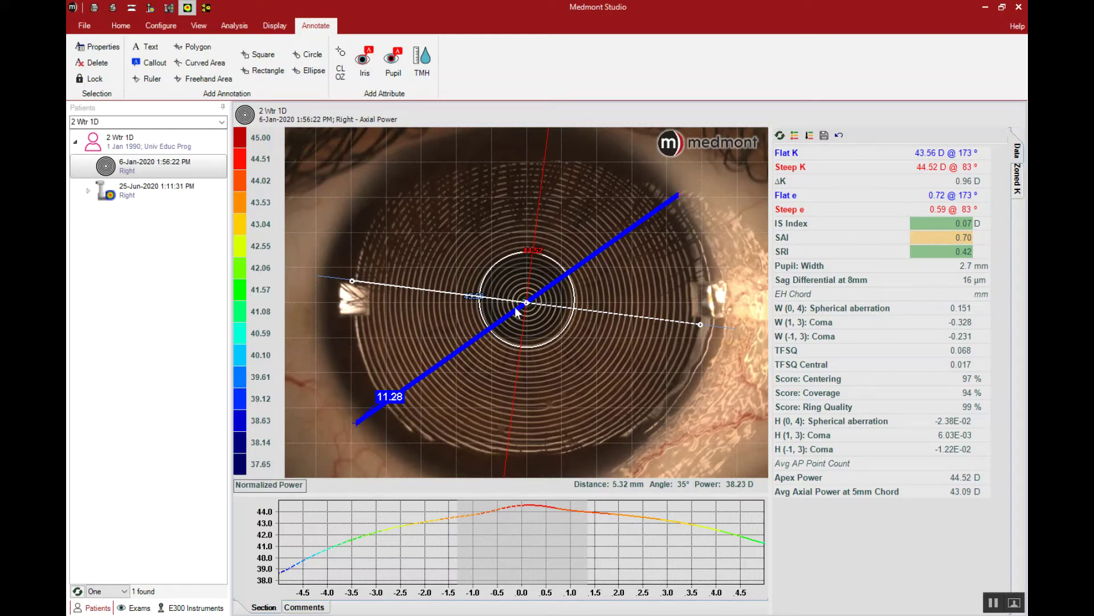
Step: Delete the 11.28 mm ruler measurement from the eye image
scroll(515, 308, up, 2)
scroll(515, 308, down, 4)
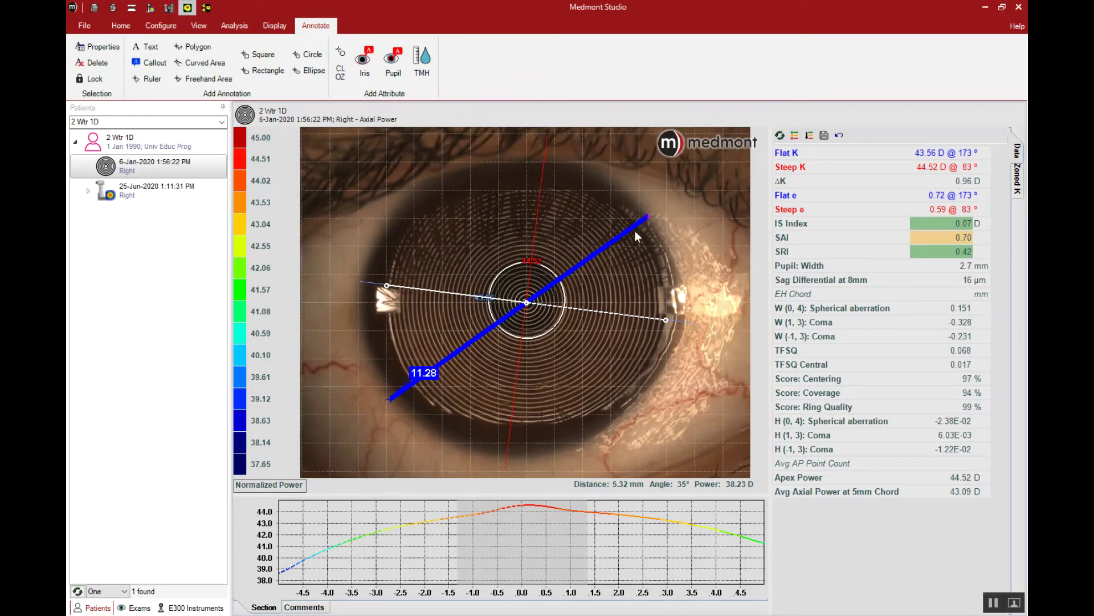
scroll(526, 292, up, 1)
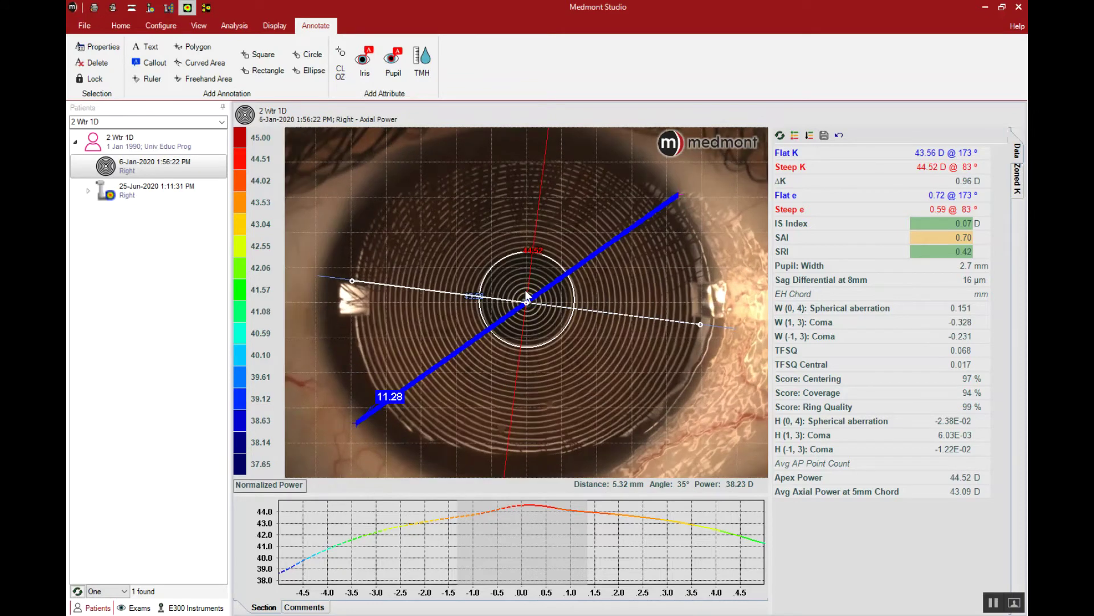
key(Delete)
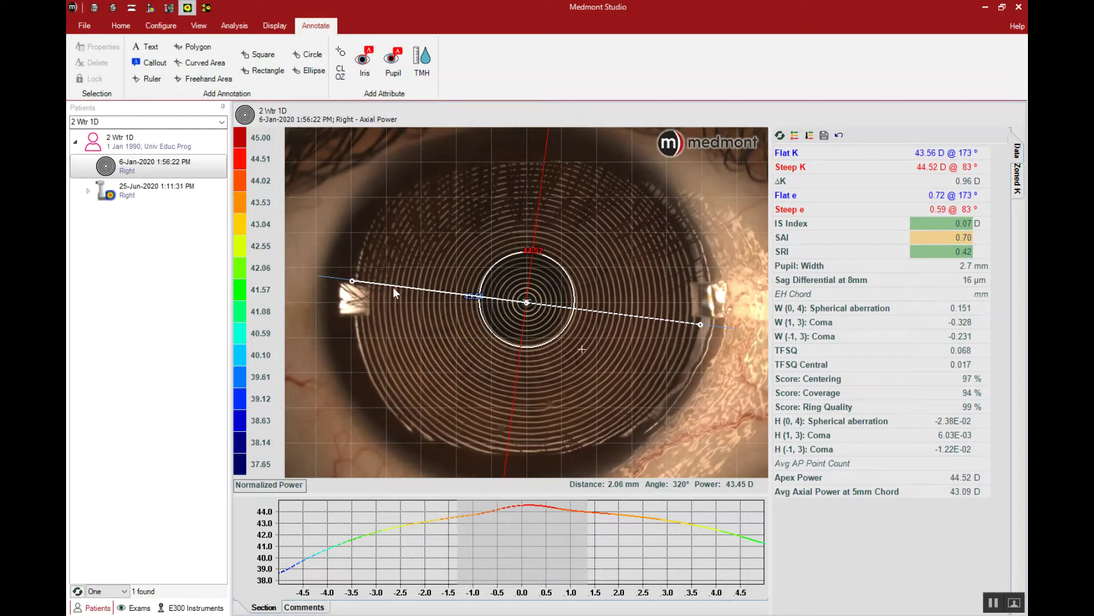
Step: Mark the iris boundary at the left and right limbus edges, giving an 11.4 mm HVID
click(365, 71)
click(316, 302)
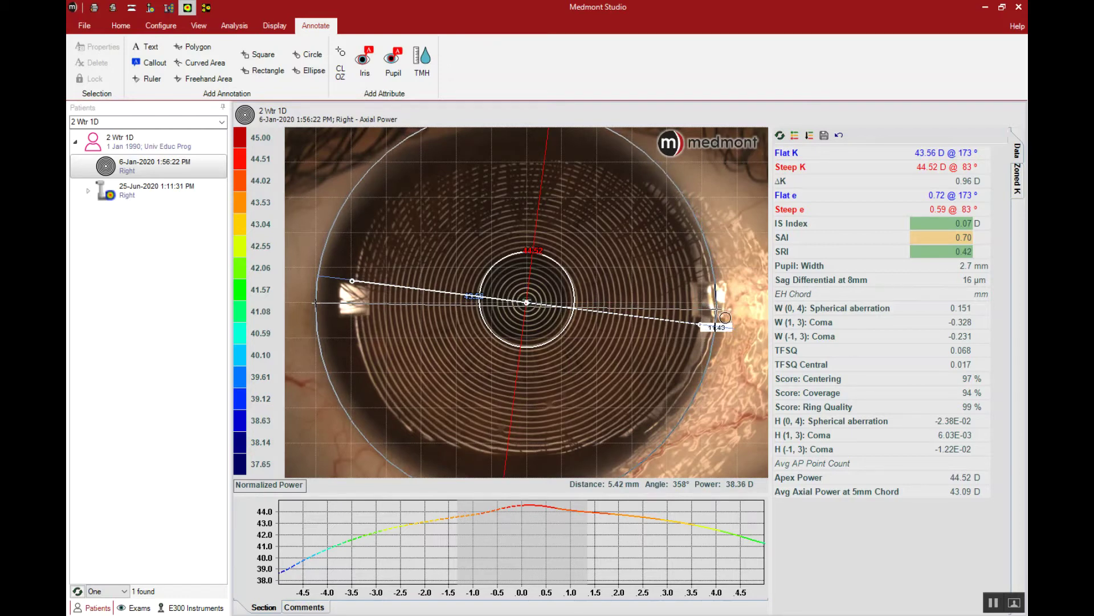
click(718, 311)
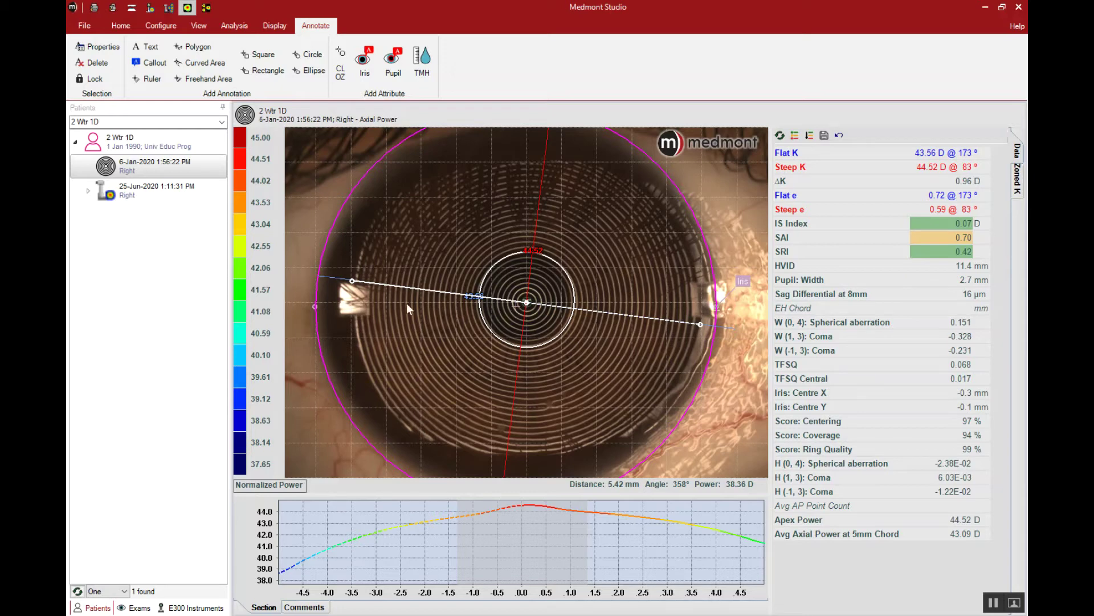
click(276, 27)
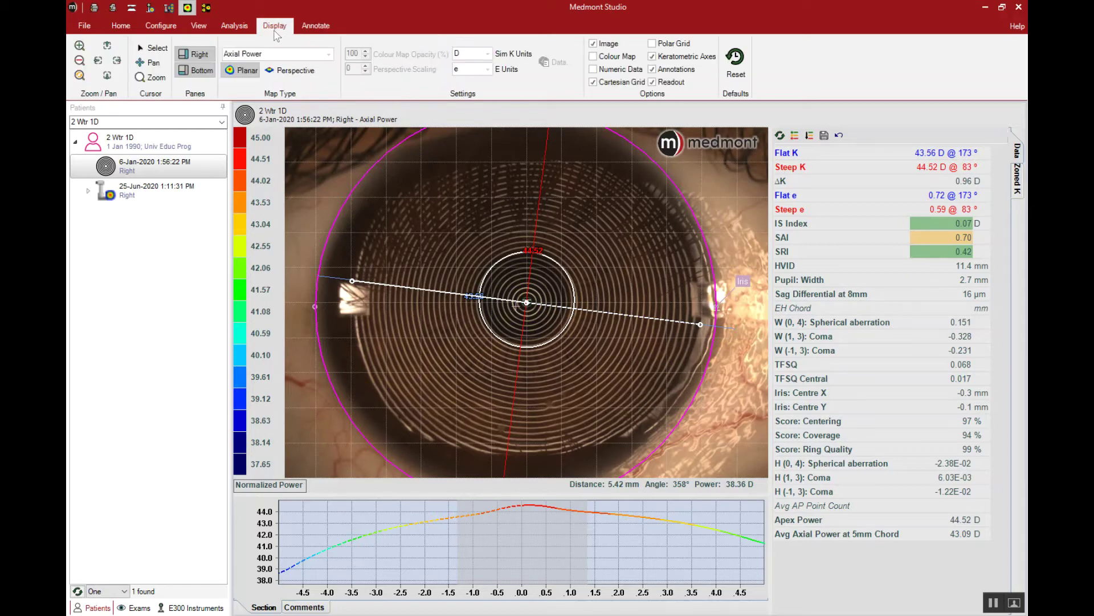
Step: Restore the axial colour map and start a new contact lens fit, confirming the manufacturer
click(593, 57)
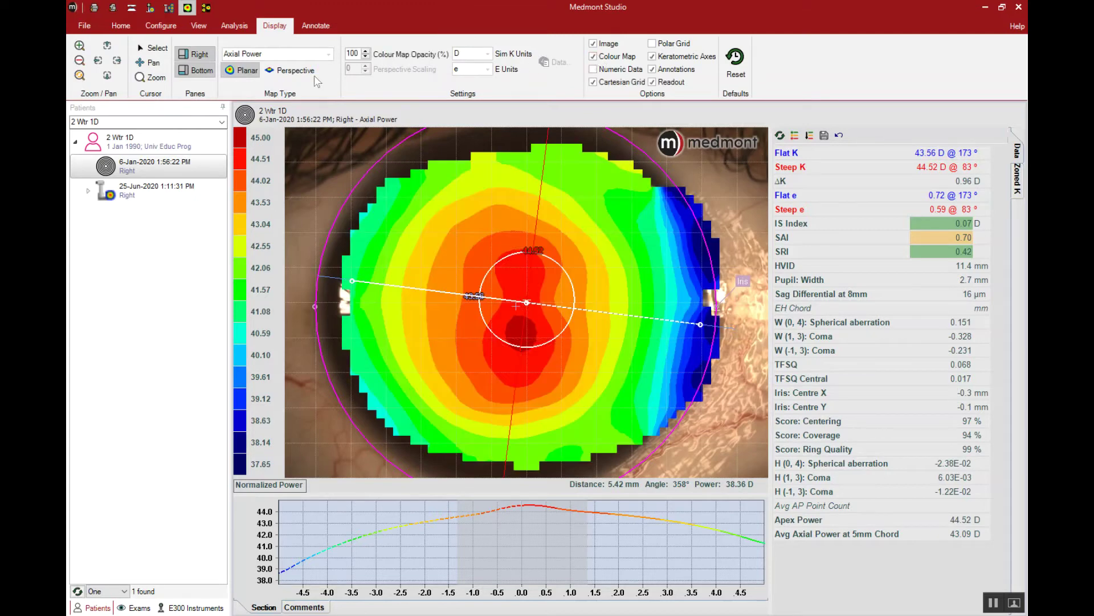
click(120, 28)
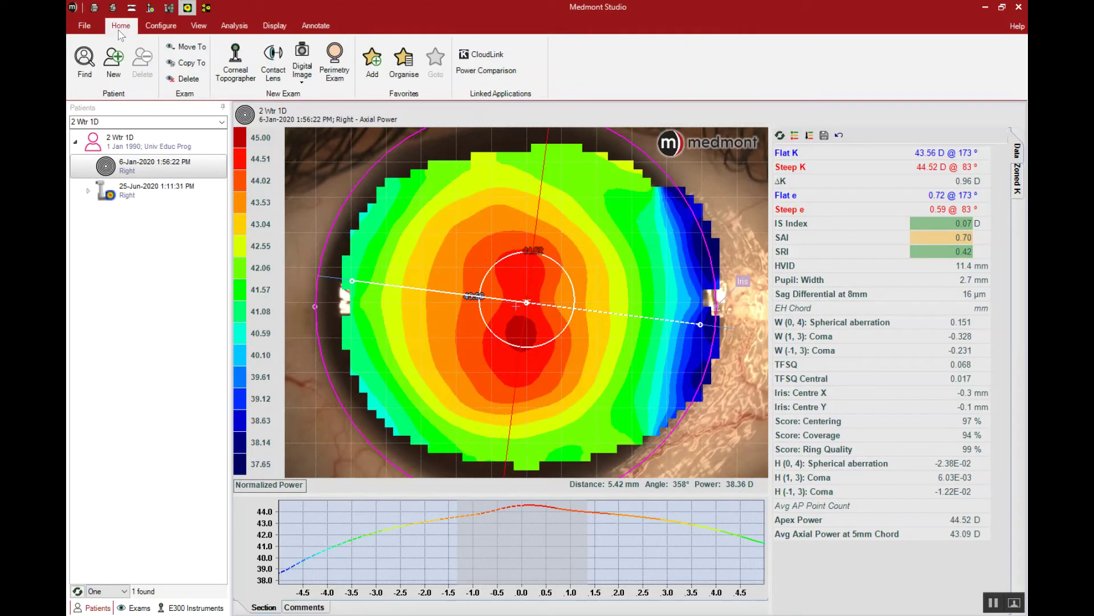
click(274, 67)
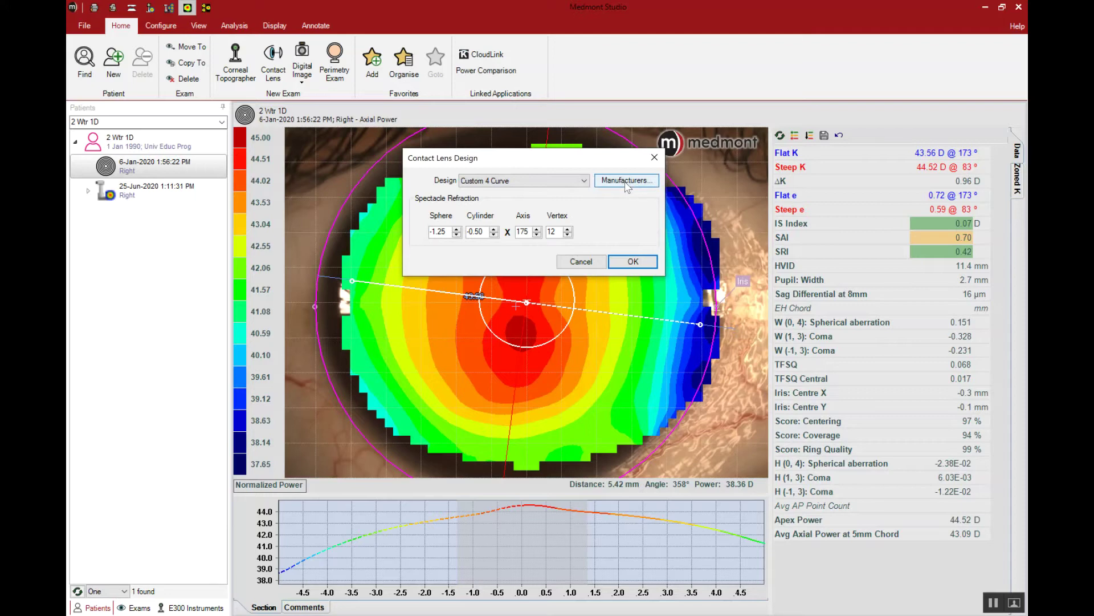
click(626, 181)
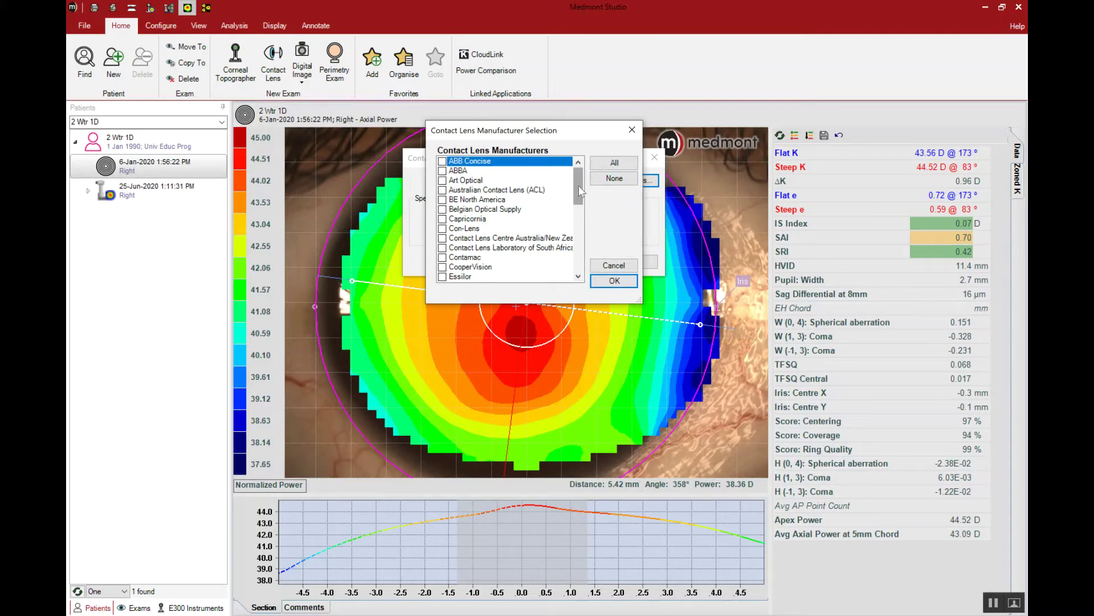
drag(579, 185, 575, 246)
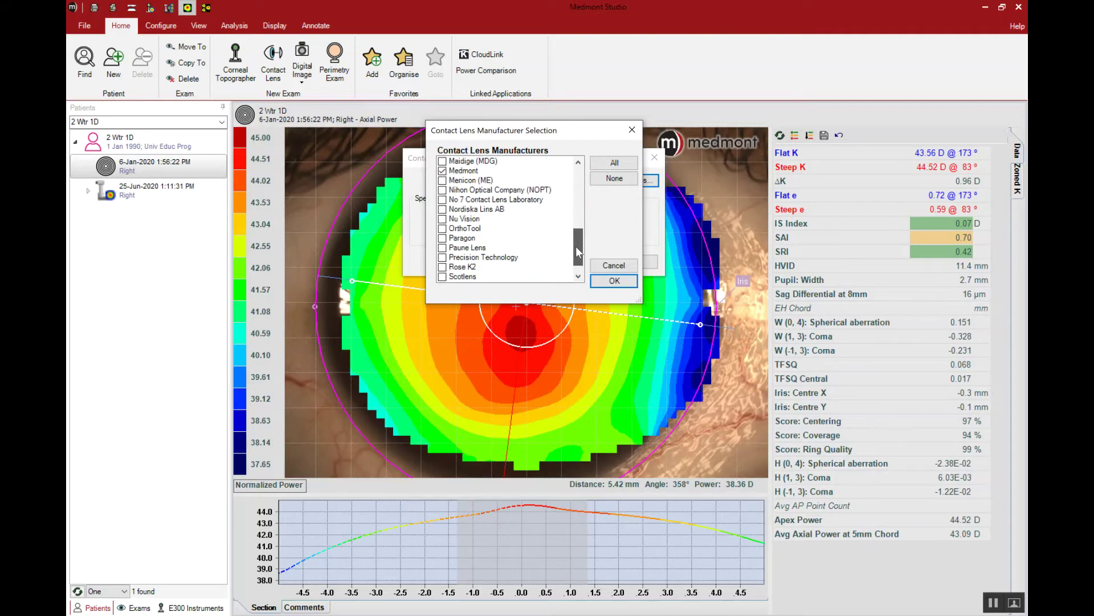
key(Return)
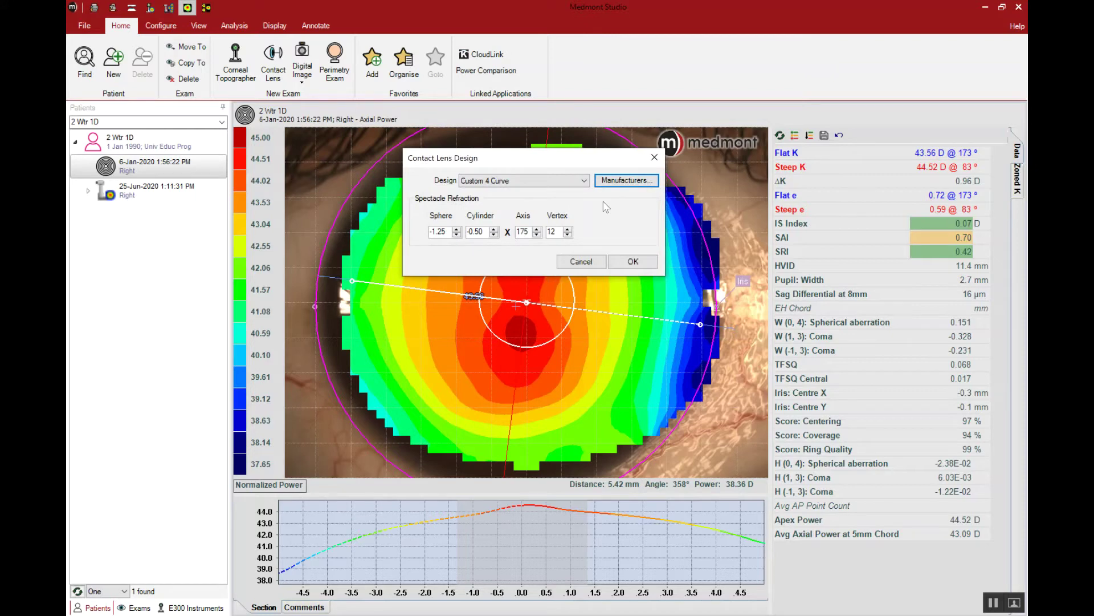
Step: Choose the Custom 4 Curve design, keeping the -1.25 / -0.50 x 175 refraction
click(578, 181)
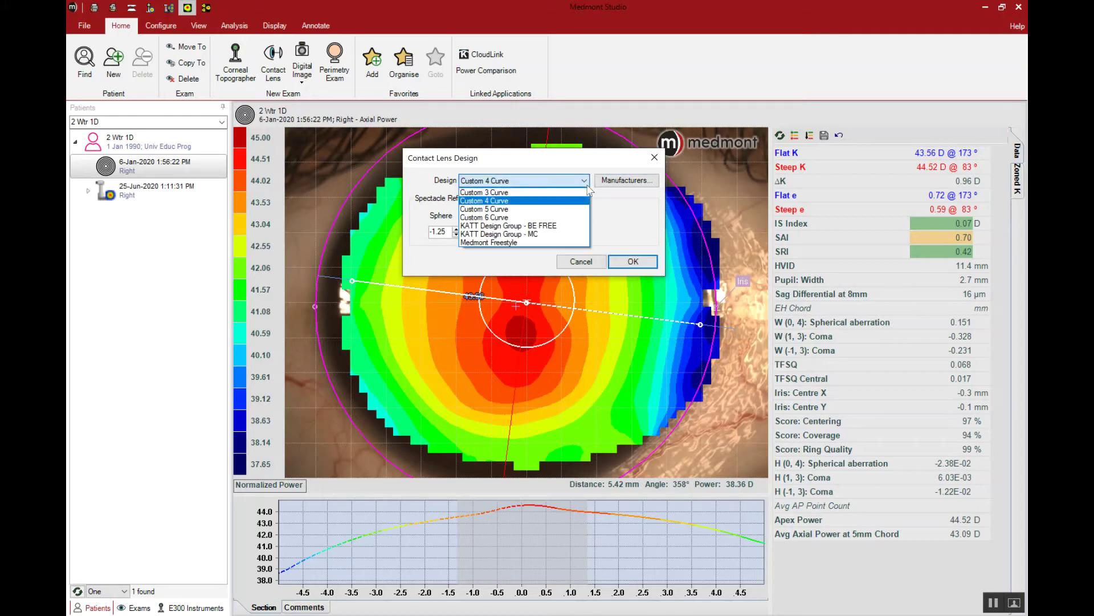
click(562, 202)
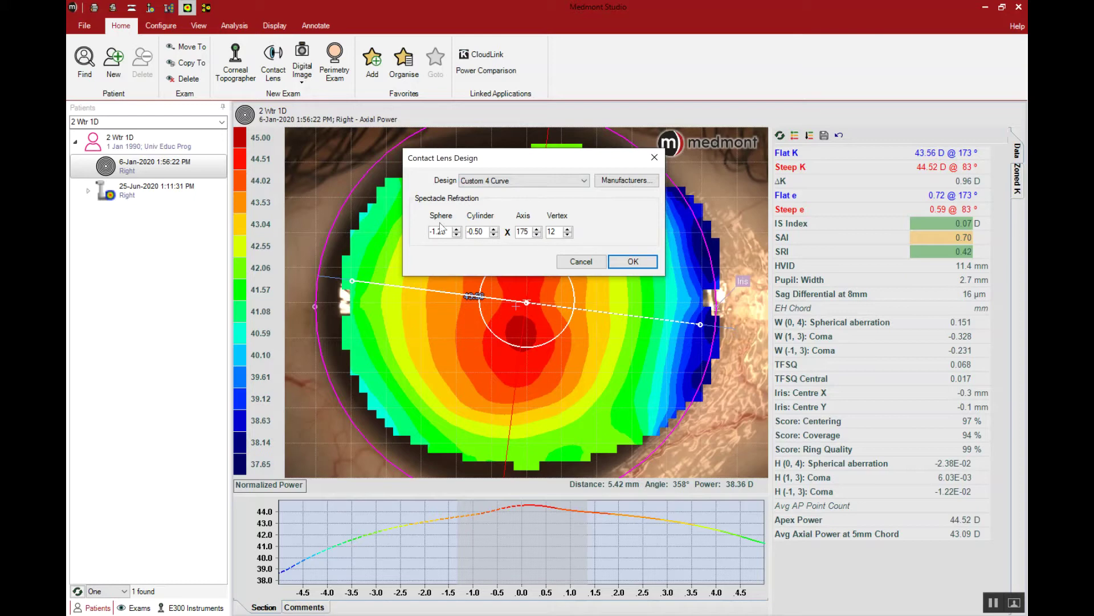
click(632, 264)
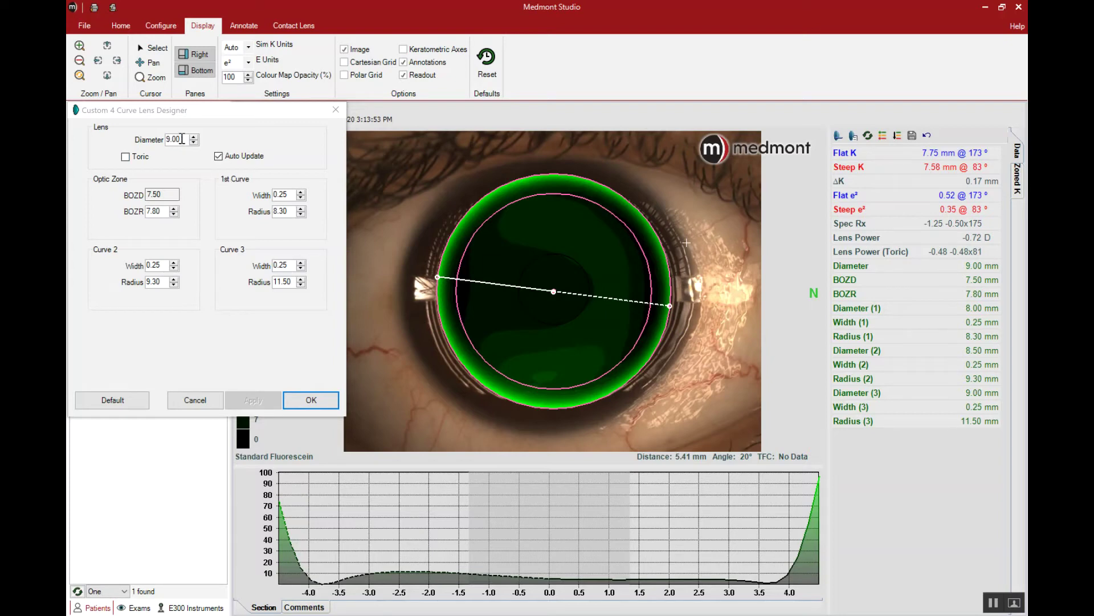
Step: Change the lens diameter to 9.5 mm and apply it, updating BOZD to 8.00
double_click(183, 140)
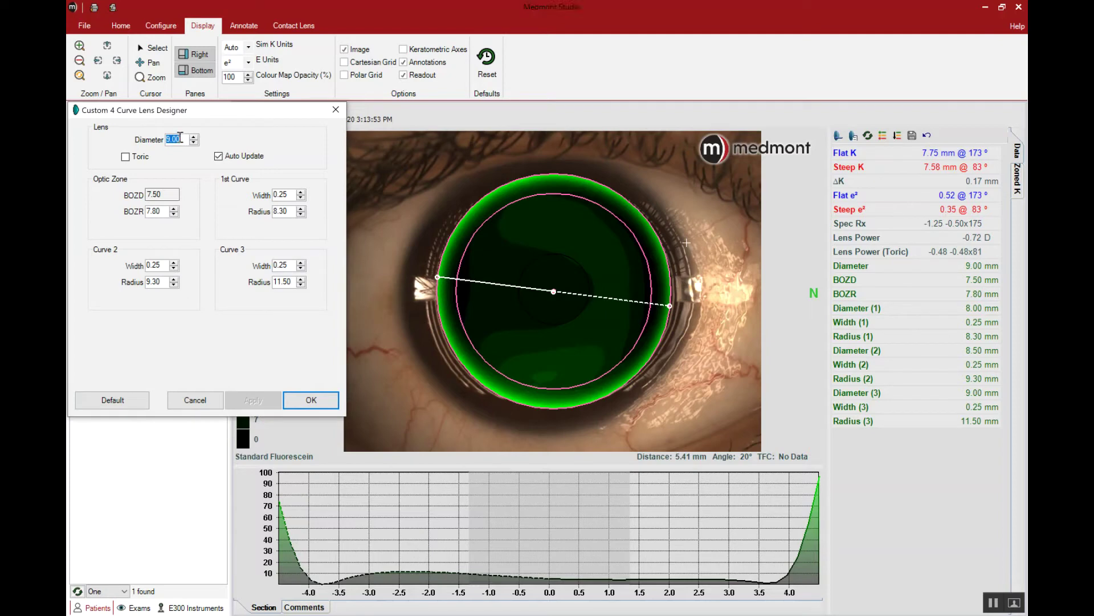
text(9.5)
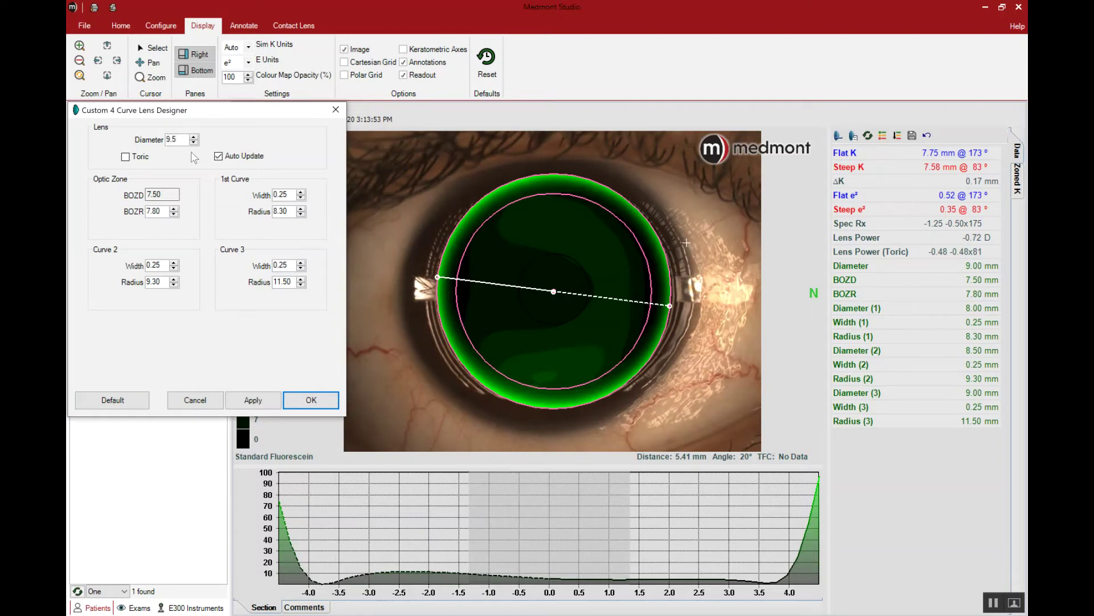
click(264, 400)
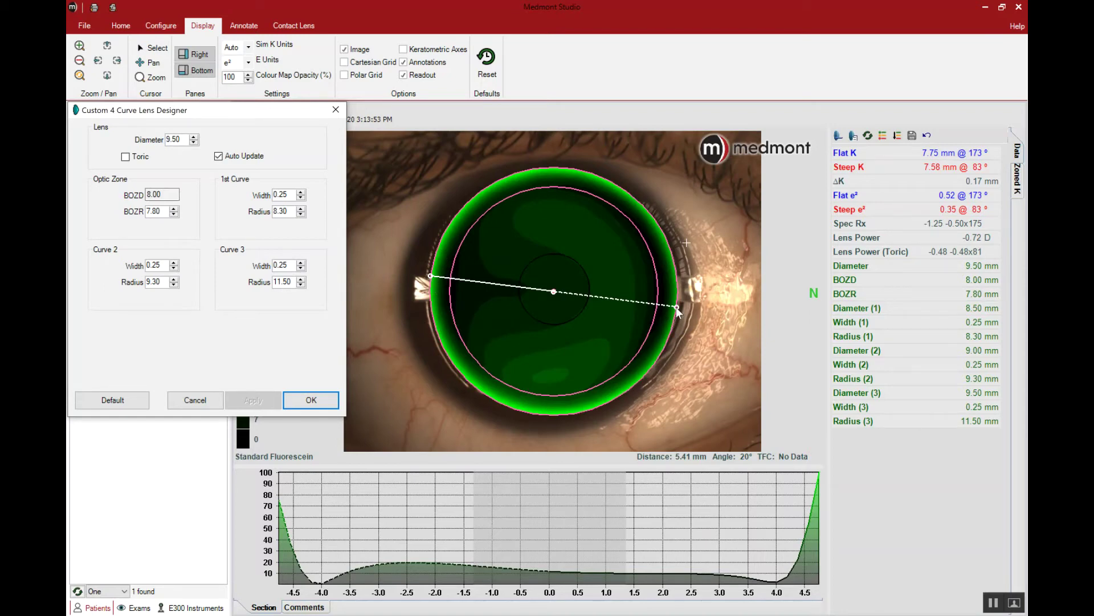
Step: Read the 12 µm central tear-film clearance and sweep the section across other meridians
click(554, 290)
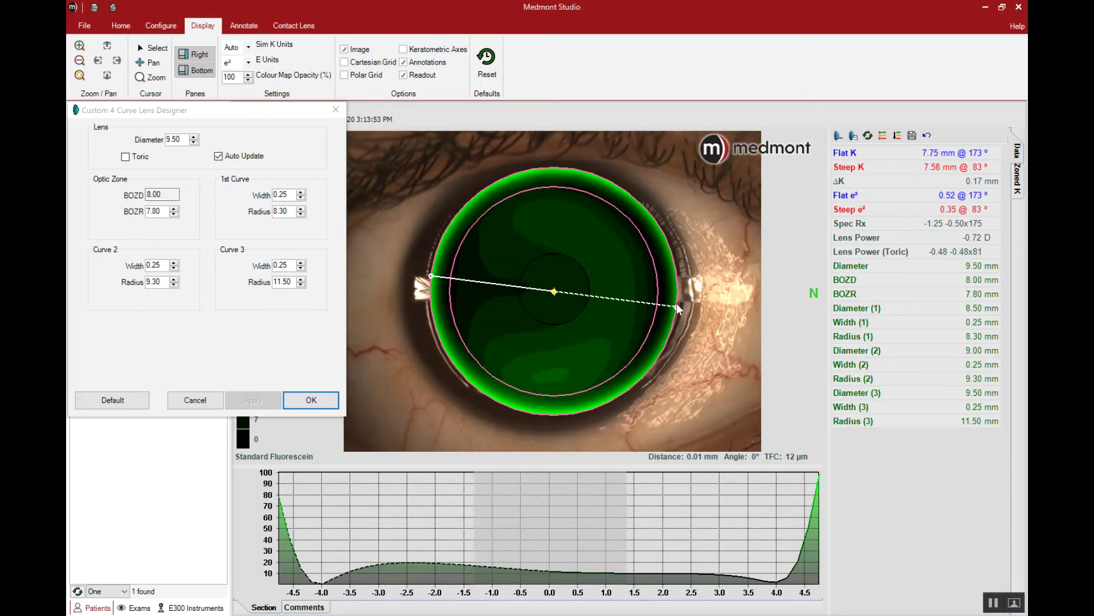
drag(678, 307, 441, 282)
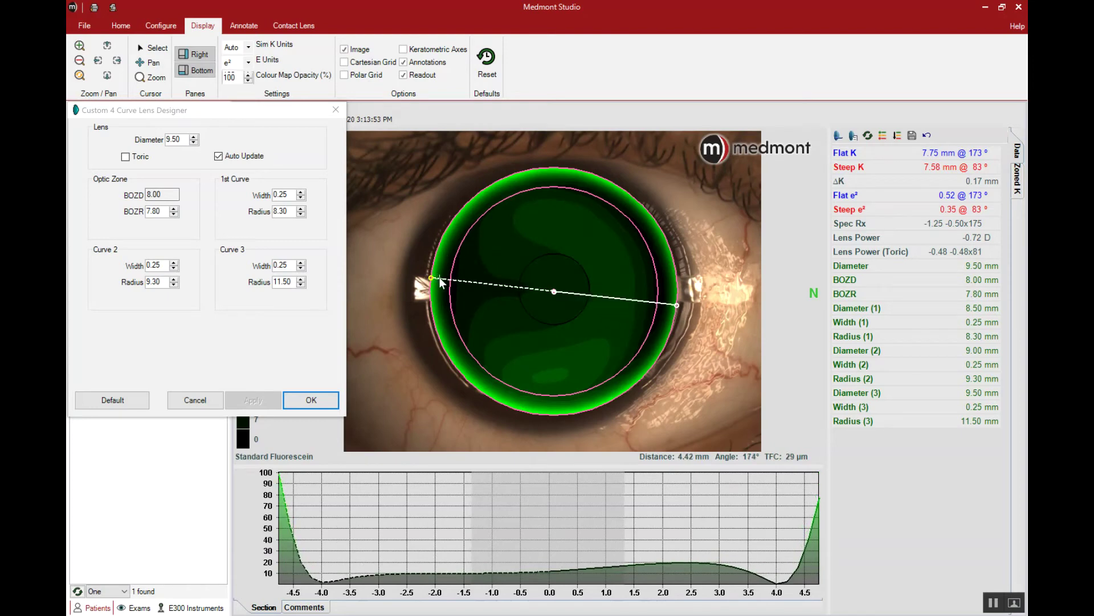
click(554, 291)
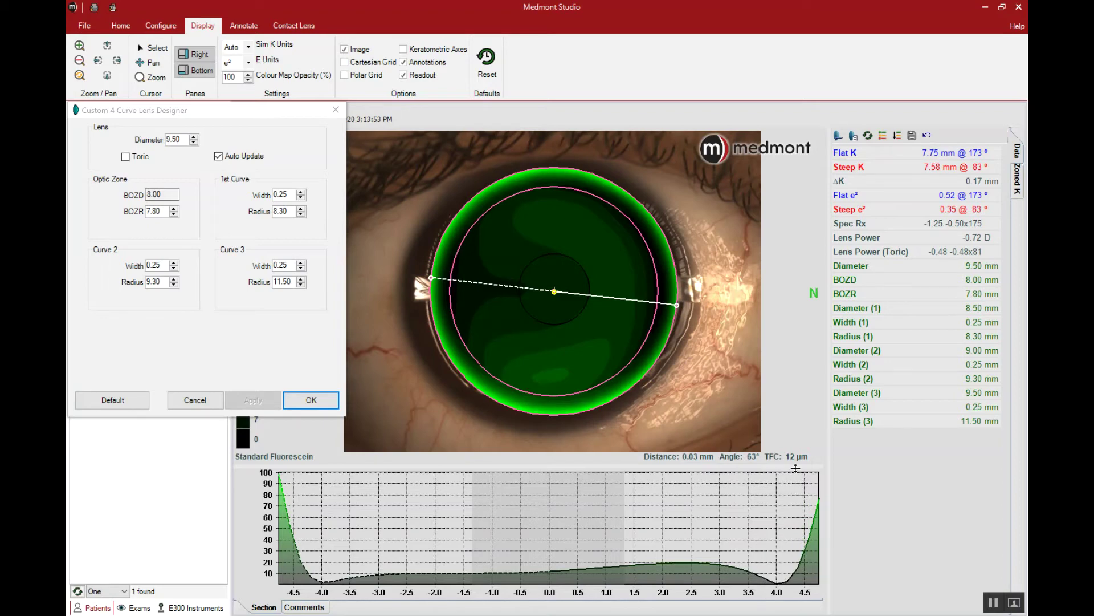
Step: Lower the BOZR to 7.75 mm, apply it, and read 72 µm clearance near the edge
click(174, 214)
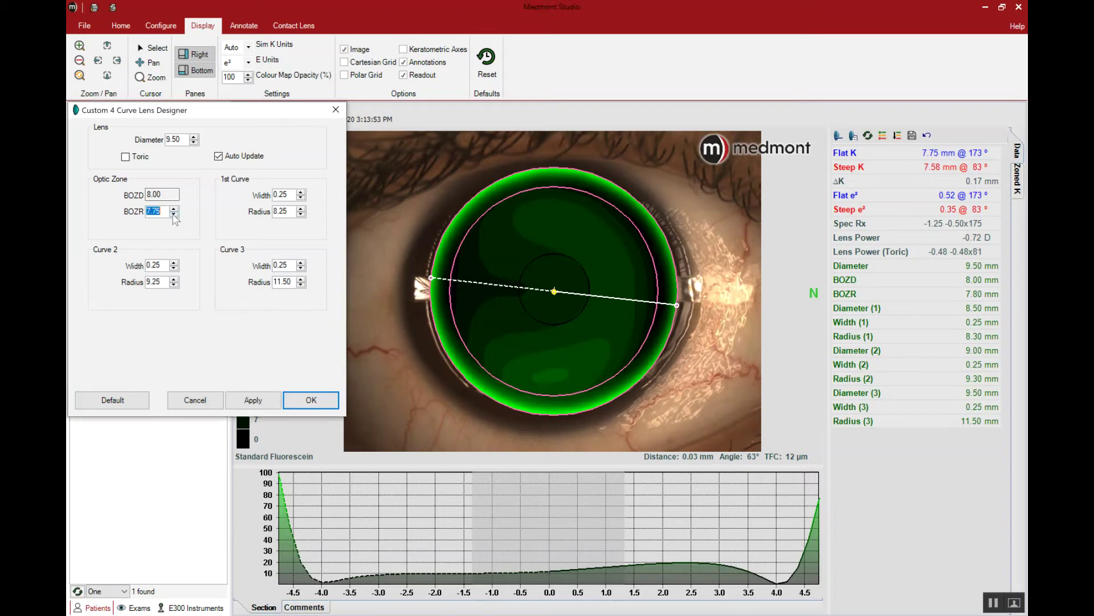
click(250, 401)
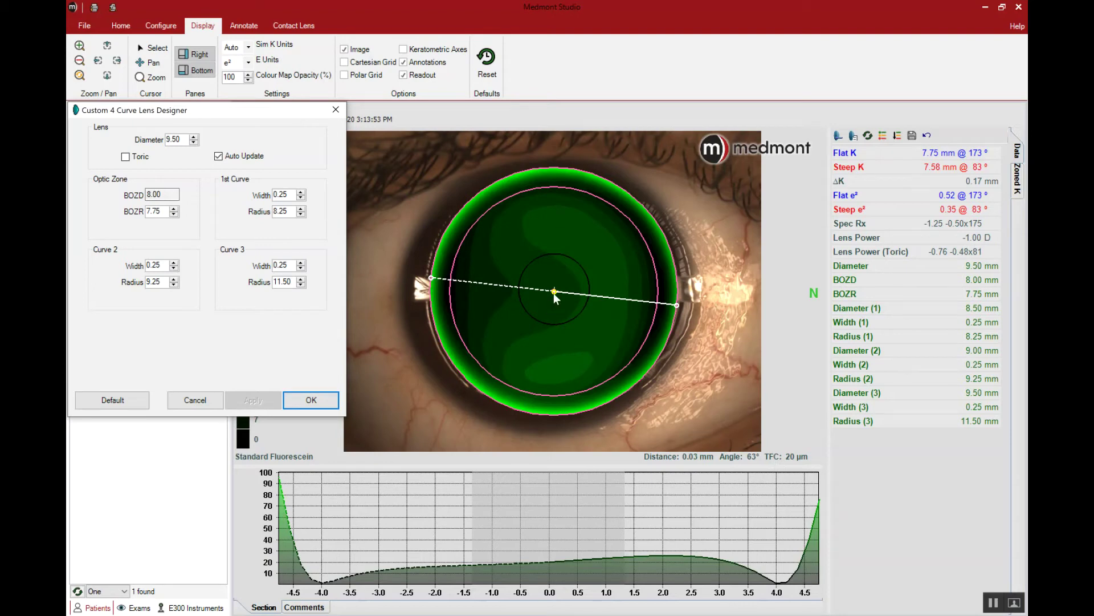
click(678, 306)
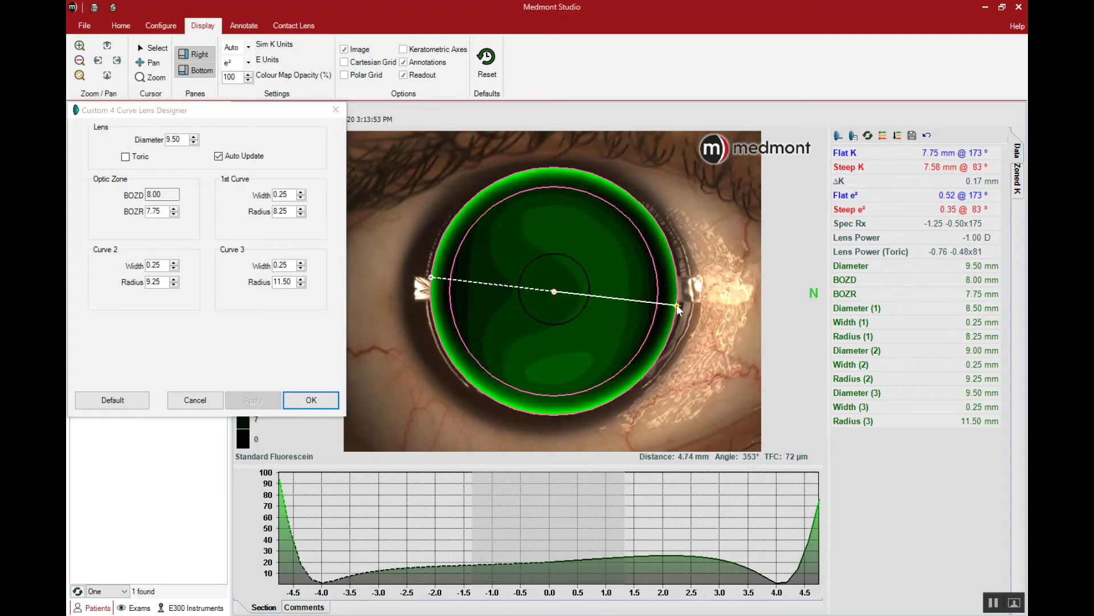
Step: Rotate the section to an oblique meridian, showing 7 µm clearance 3.78 mm out on 356°
drag(678, 307, 654, 301)
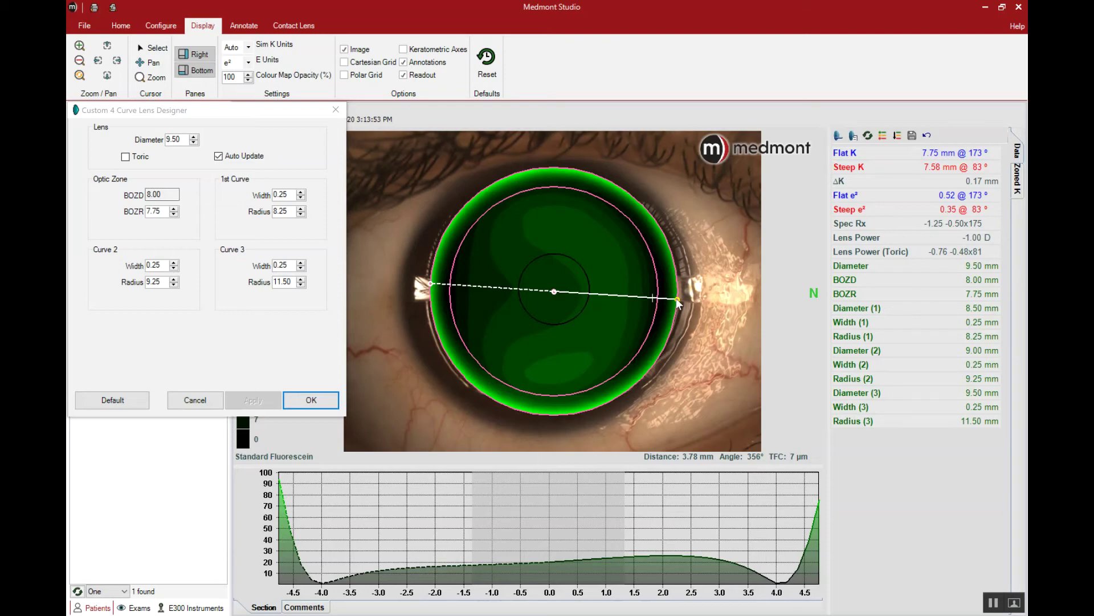
Step: Swing the section through the vertical meridian and back to 180°, showing 4 µm mid-peripheral clearance
drag(677, 299, 551, 368)
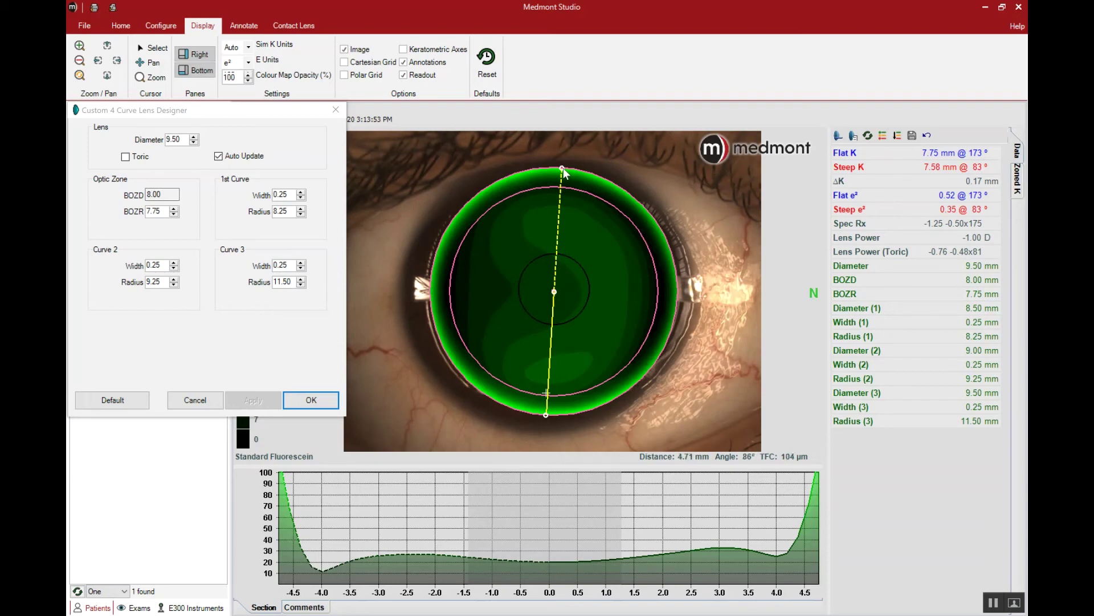
drag(563, 168, 457, 290)
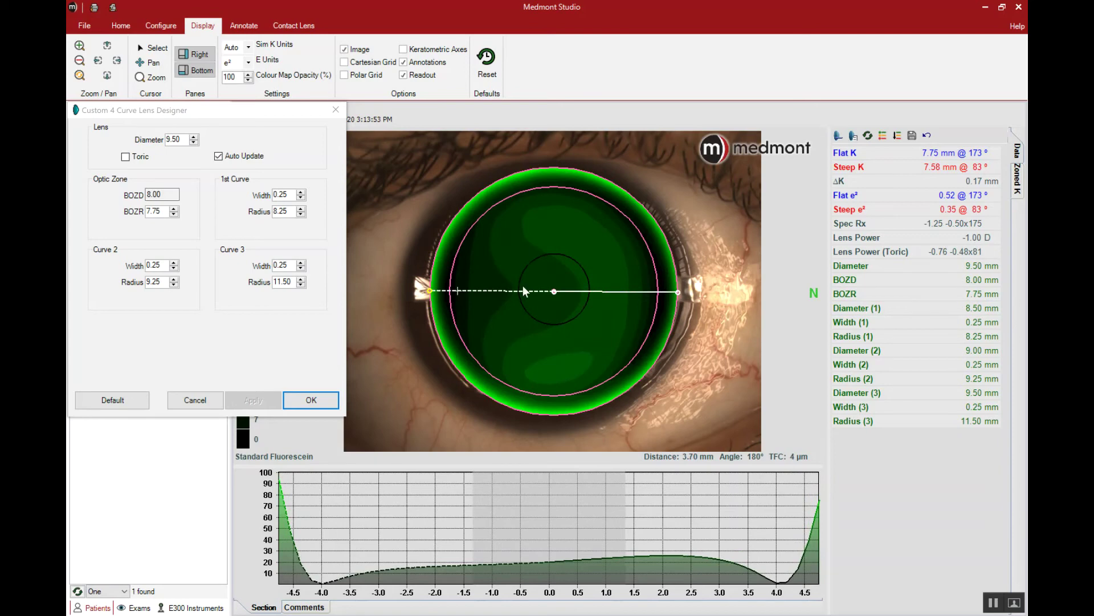
Step: Read the centre clearance, then turn the section vertical, showing 32 µm at 3.30 mm on 269°
click(554, 291)
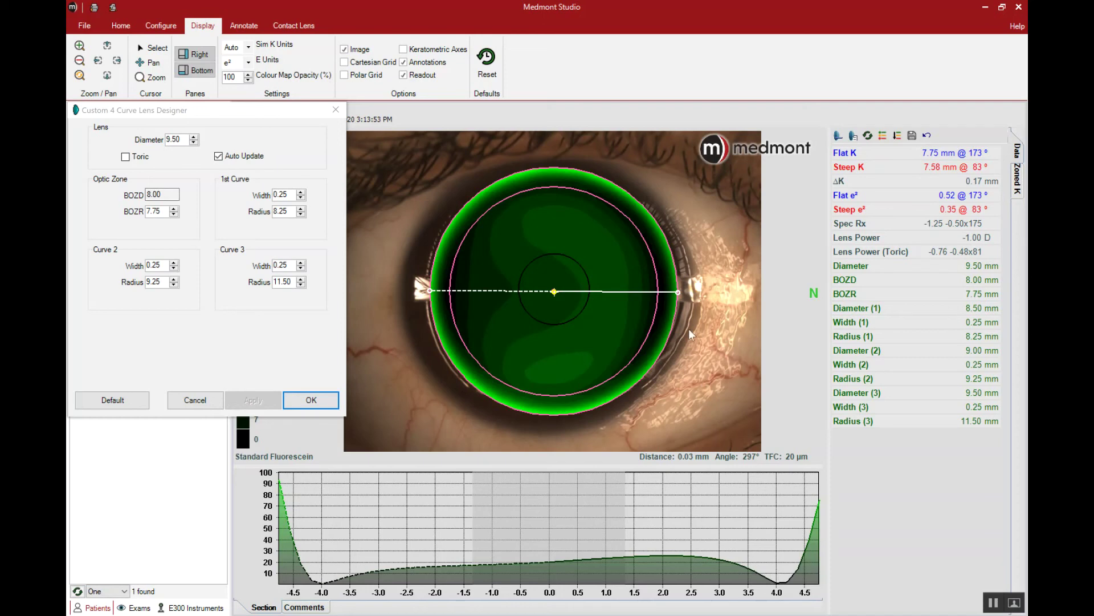
drag(676, 289, 551, 377)
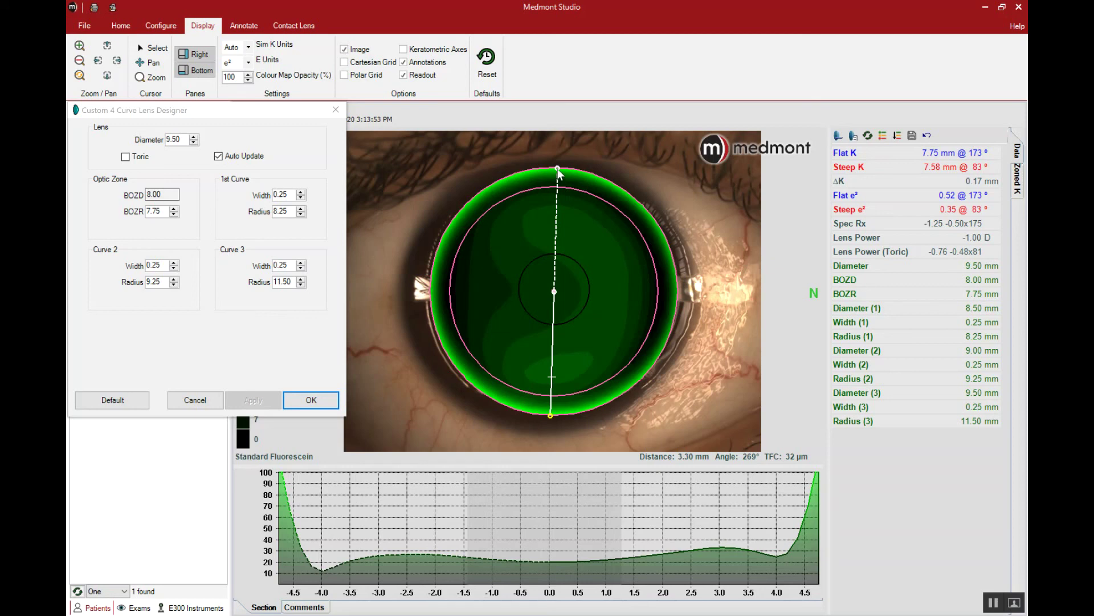
Step: Rotate the section line back near horizontal, to the 177° meridian, reading 14 µm clearance at 4.32 mm
drag(557, 169, 442, 289)
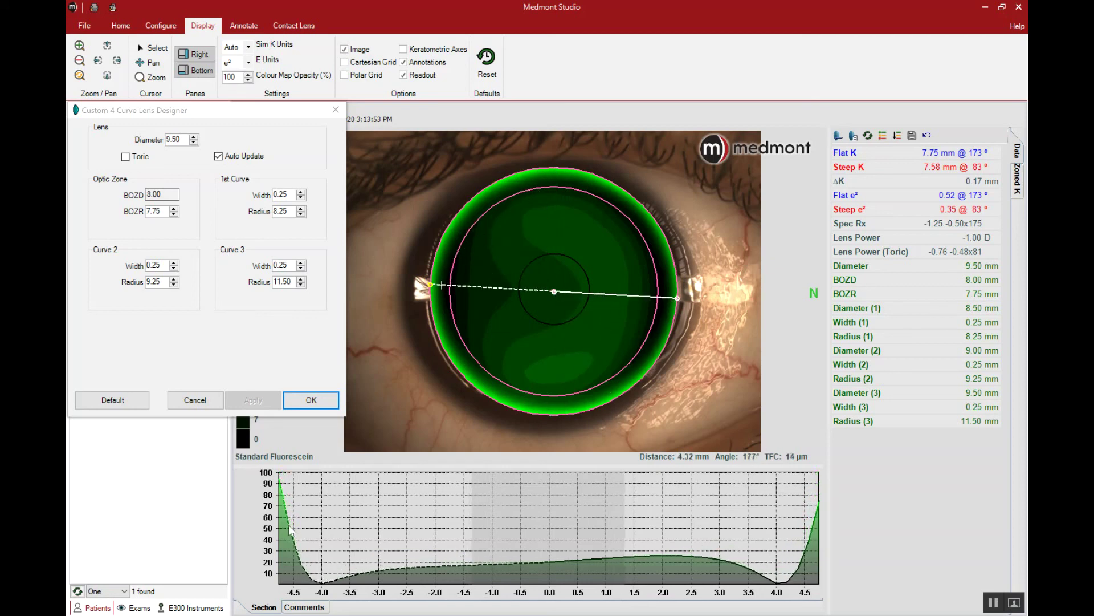